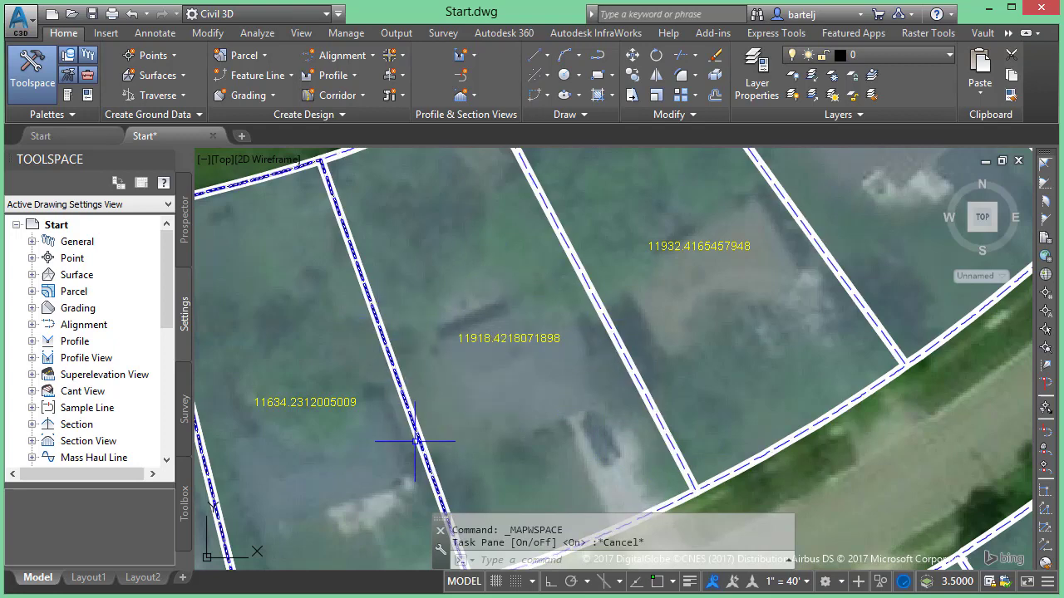
Turn on the Map Task Pane to show the layers of the parcel map.
mouse_move(443, 446)
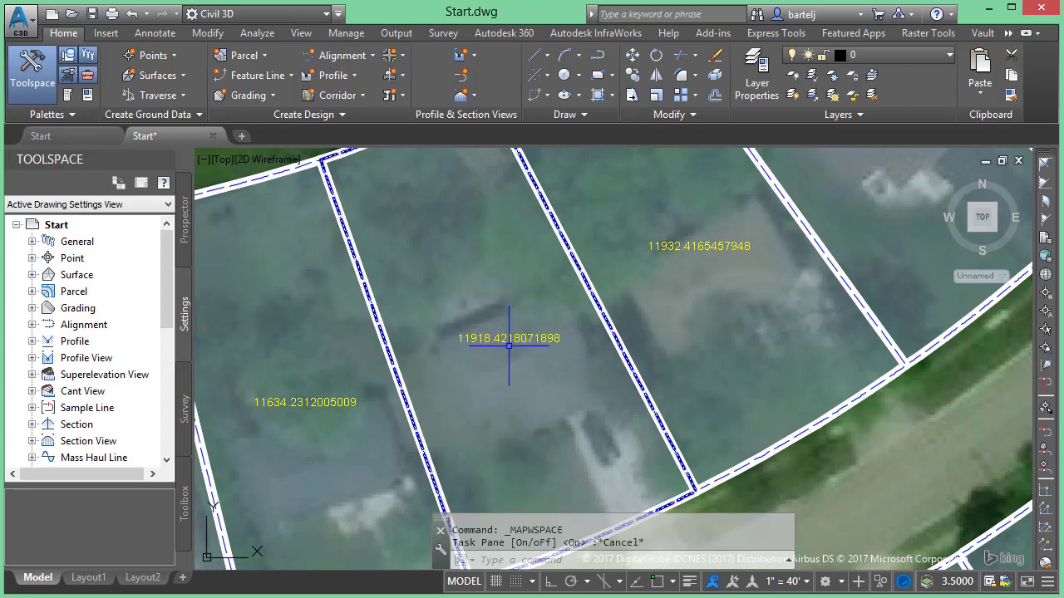
mouse_move(508, 346)
scroll(485, 357, "up", 2)
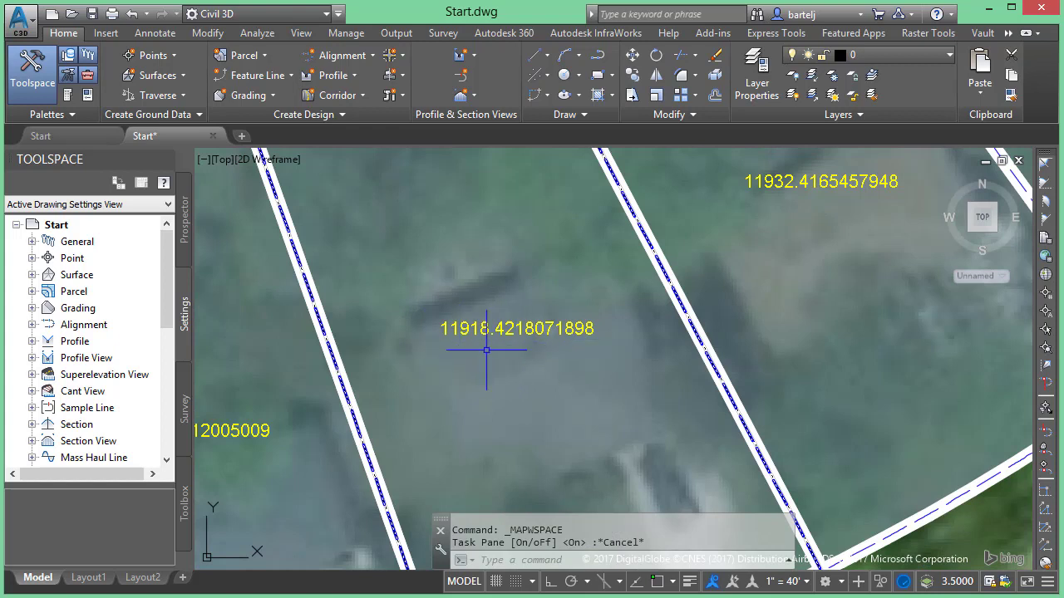
mouse_move(551, 349)
left_click(73, 114)
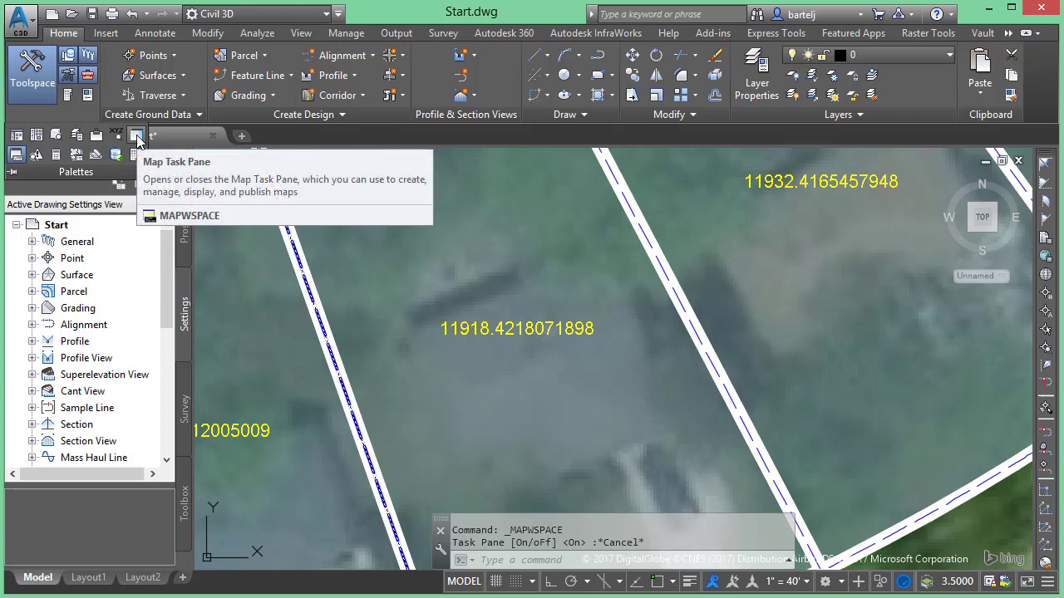
left_click(137, 137)
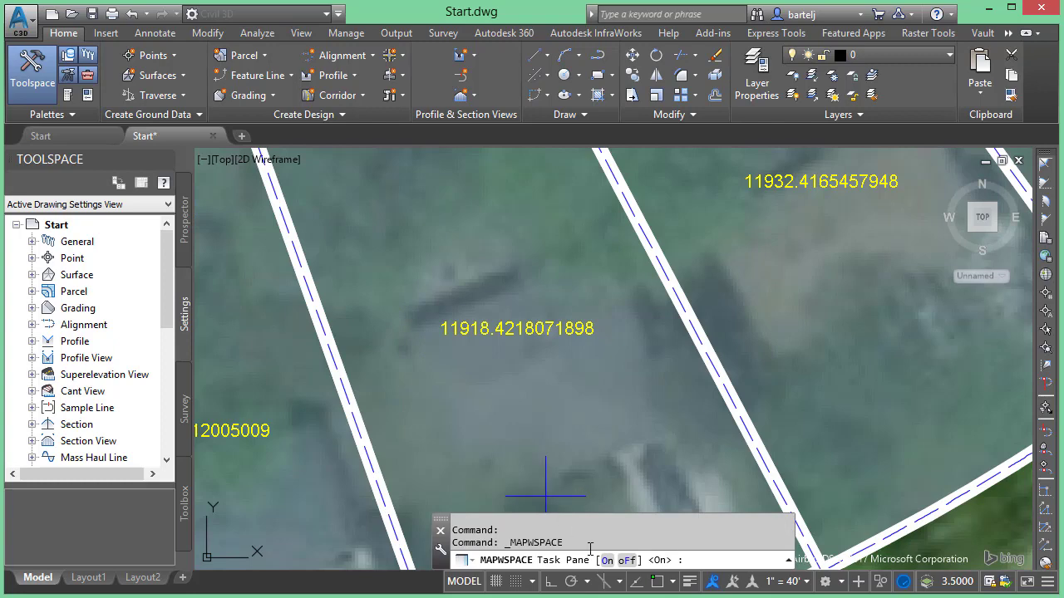
type("O")
key("Return")
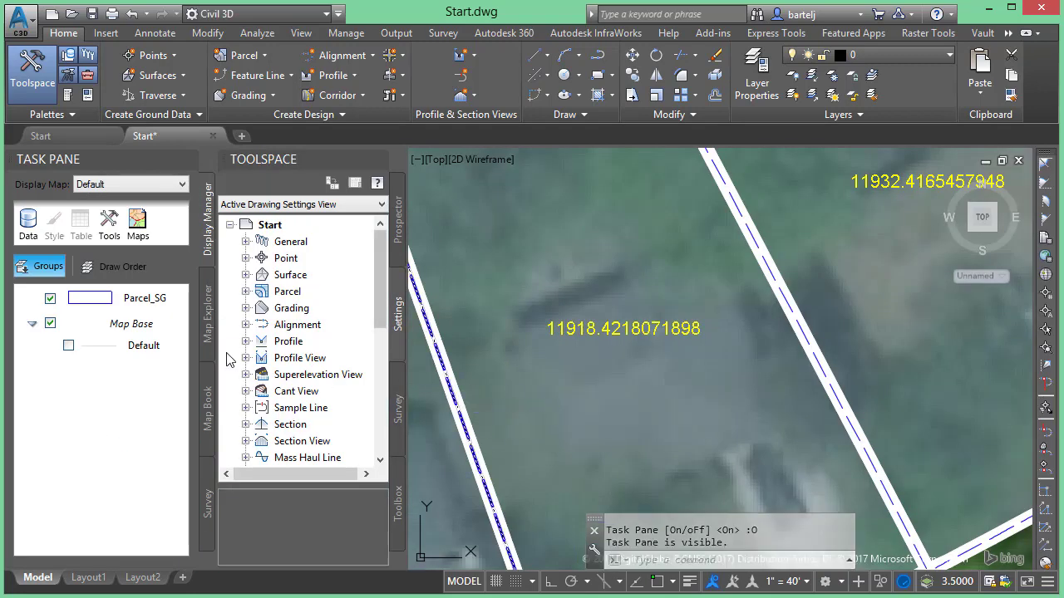
Open the feature label style of the Parcel_SG layer and set its text content to Use Expression.
double_click(94, 302)
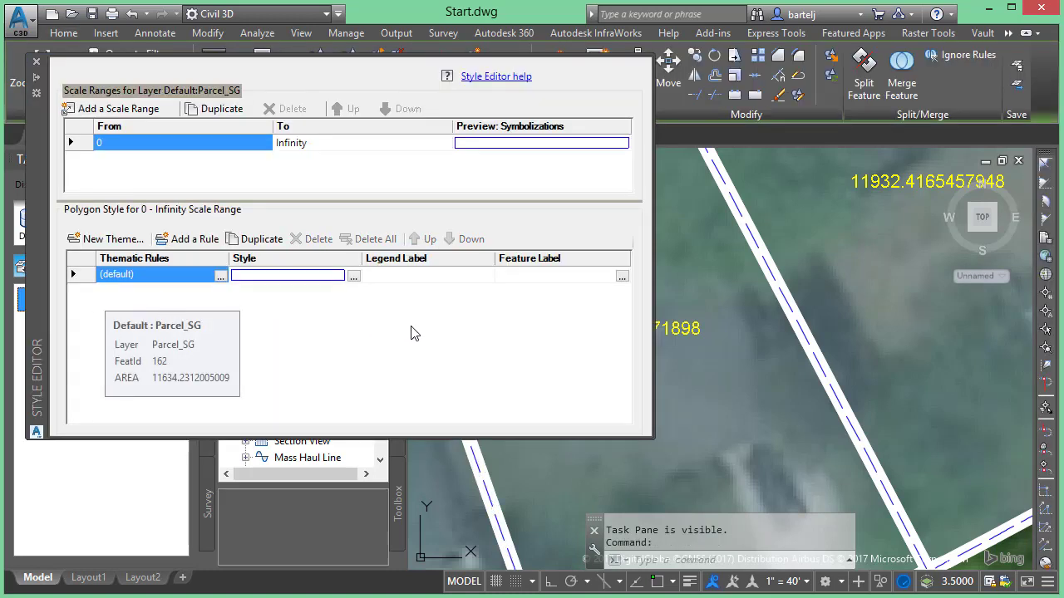
left_click(623, 279)
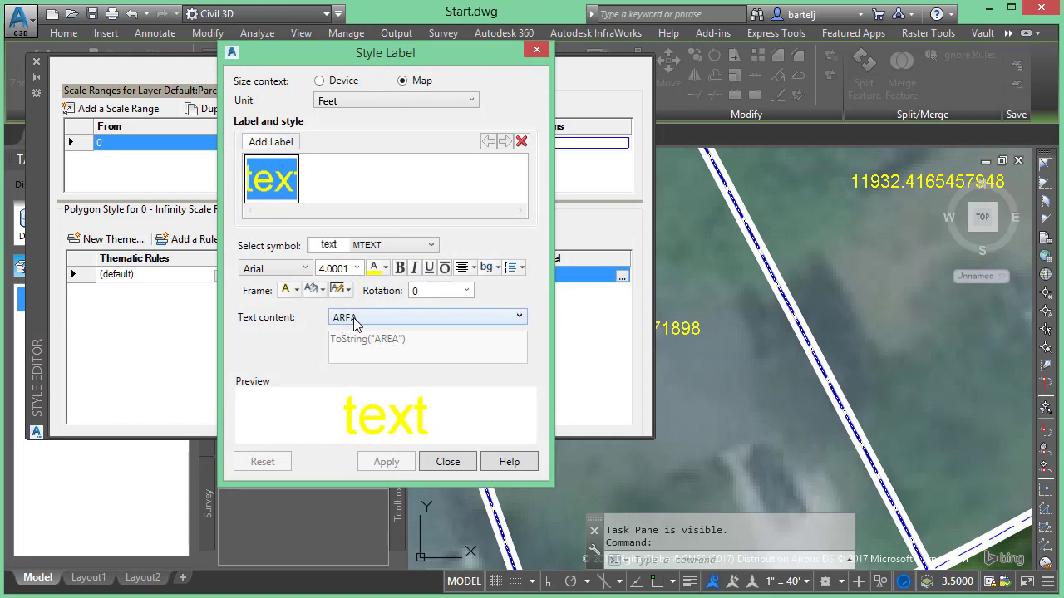
left_click(518, 319)
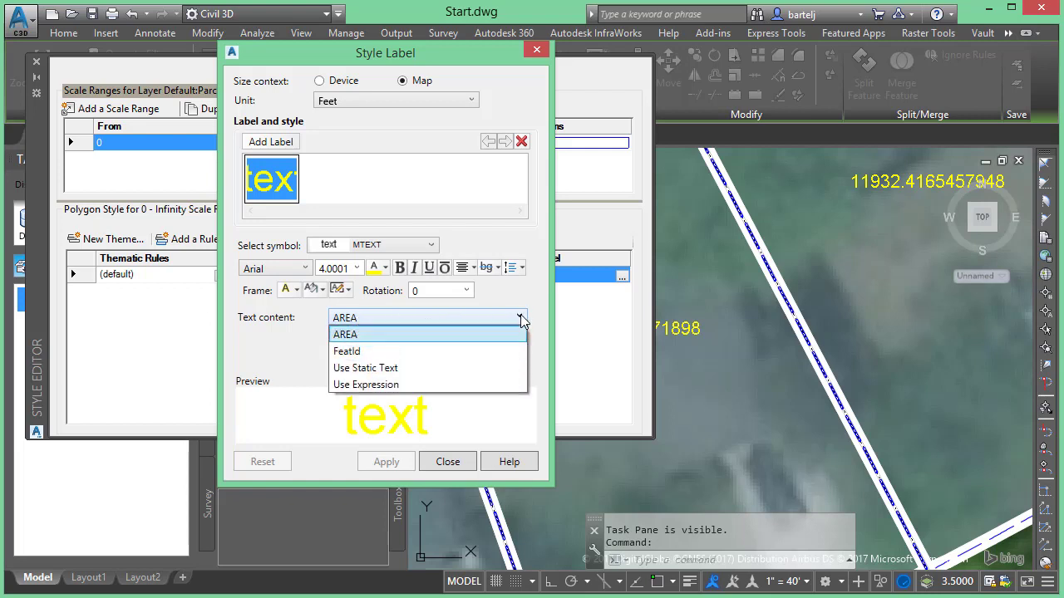
left_click(366, 386)
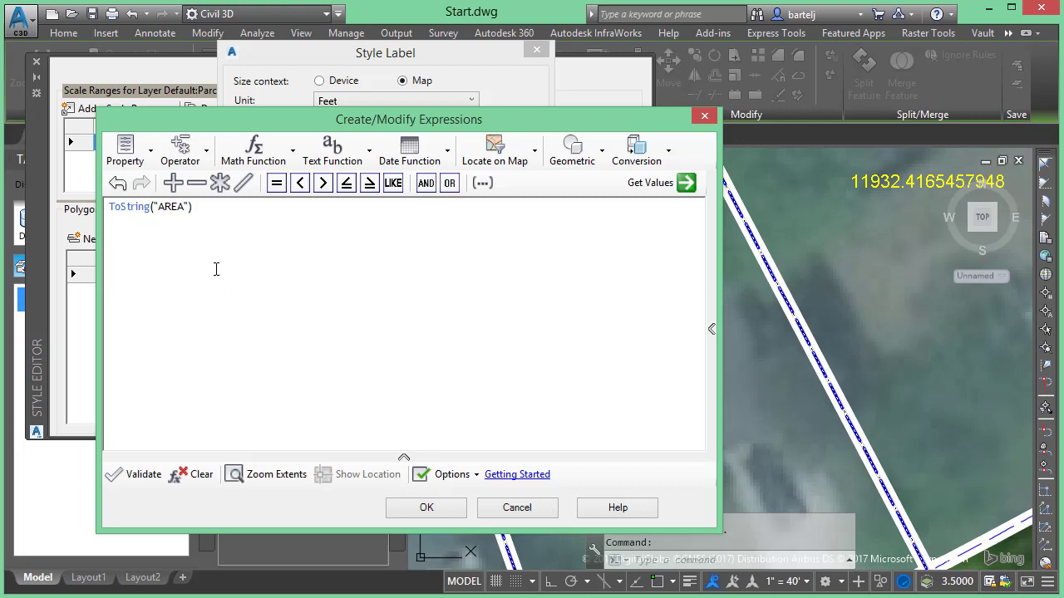
Delete the existing ToString("AREA") expression from the label expression editor.
left_click(198, 207)
left_click(193, 208)
left_click_drag(197, 207, 108, 207)
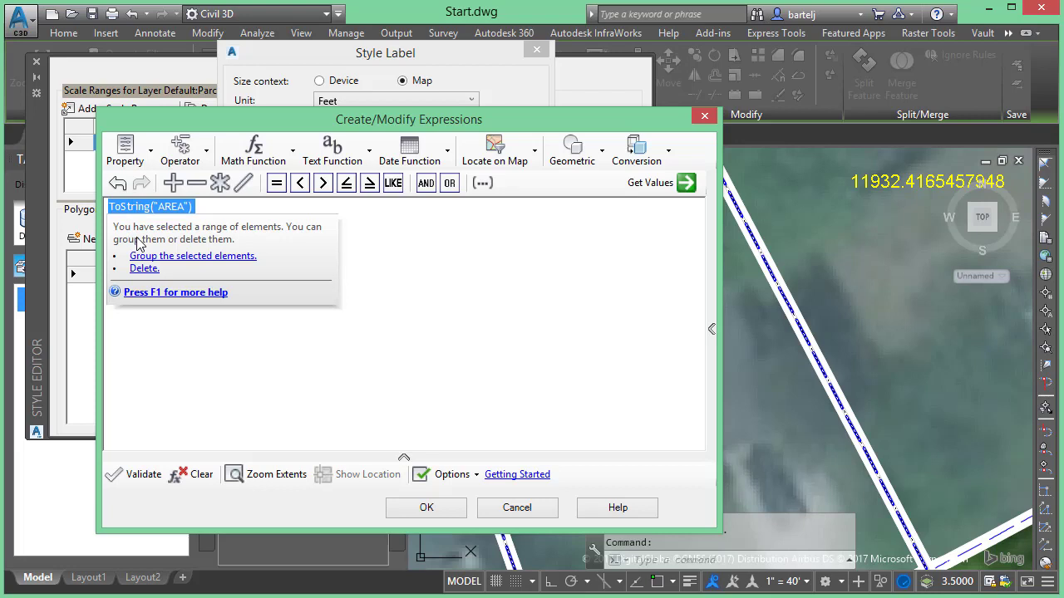
key("Delete")
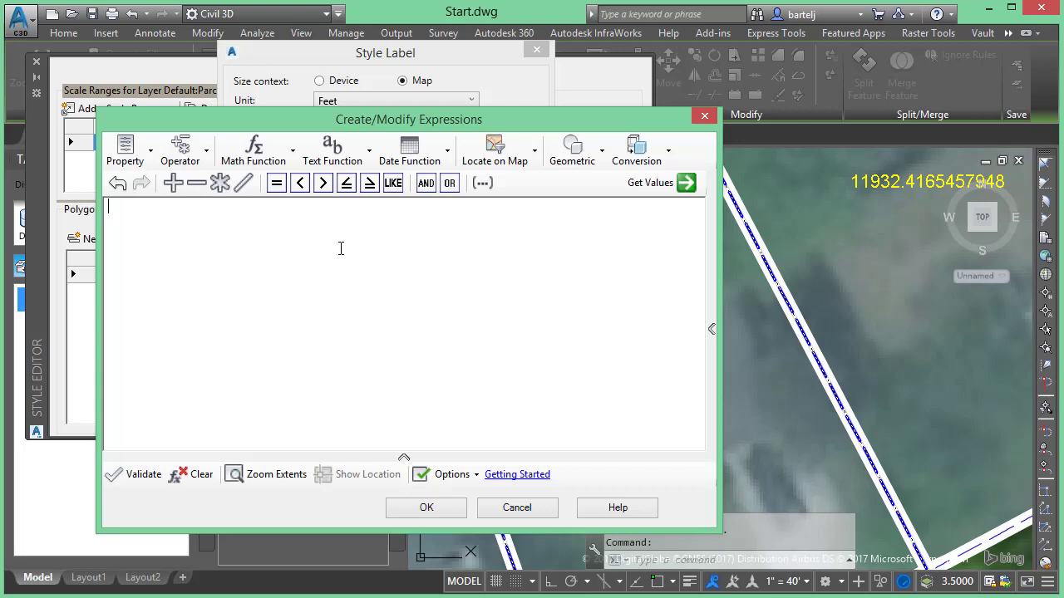
Build a Round expression with the AREA property as the number and 0 decimals, and validate it.
left_click(291, 155)
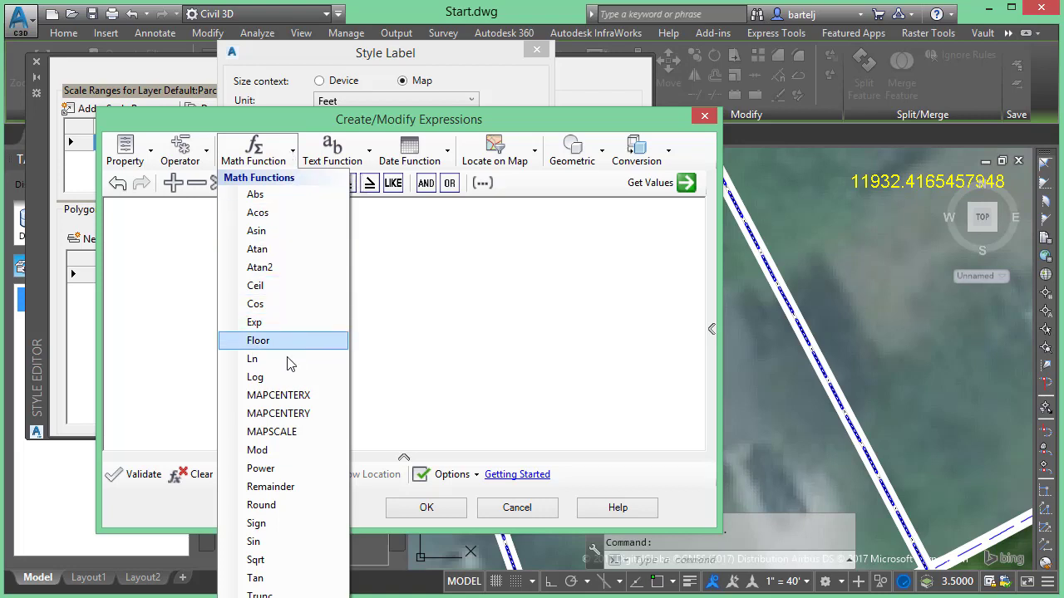
left_click(280, 508)
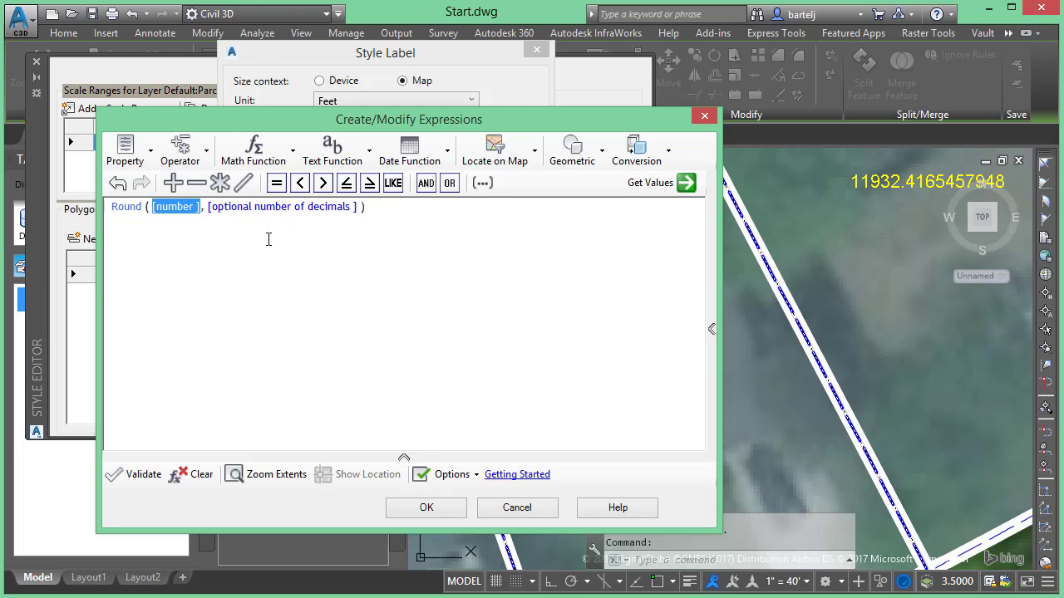
left_click(178, 214)
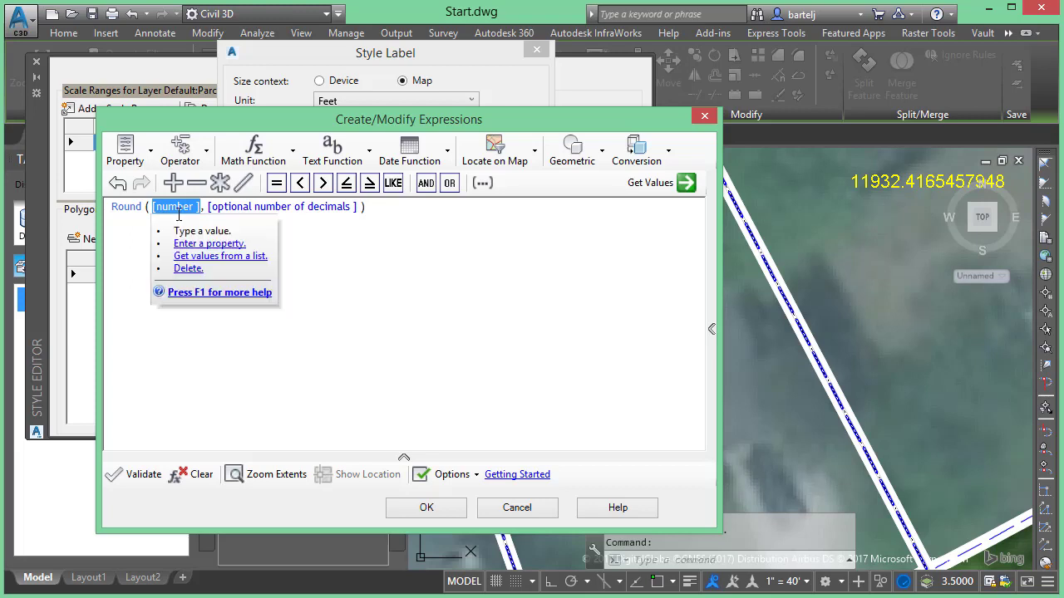
left_click(152, 156)
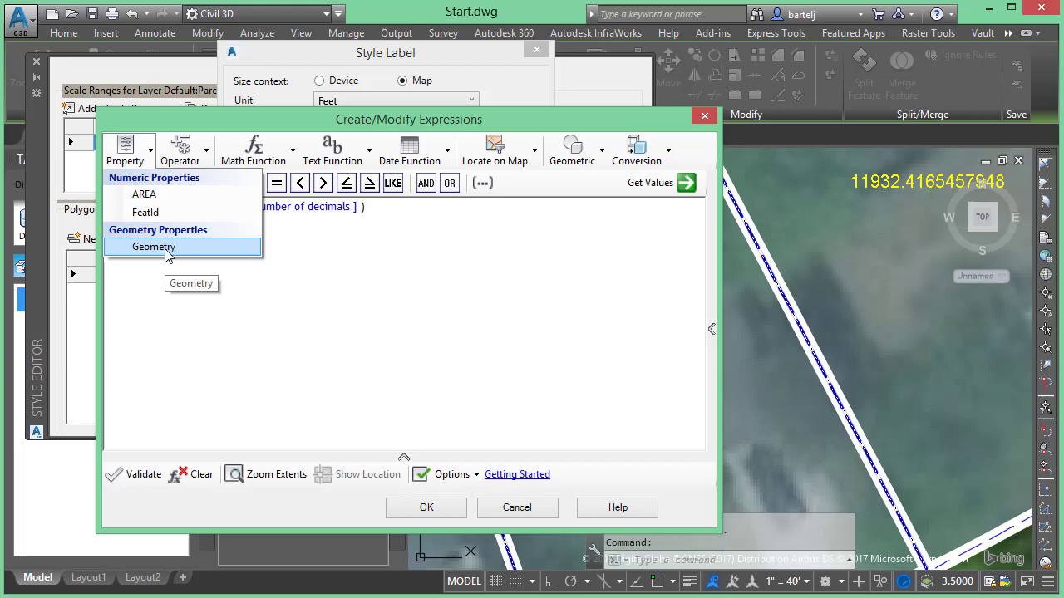
left_click(147, 195)
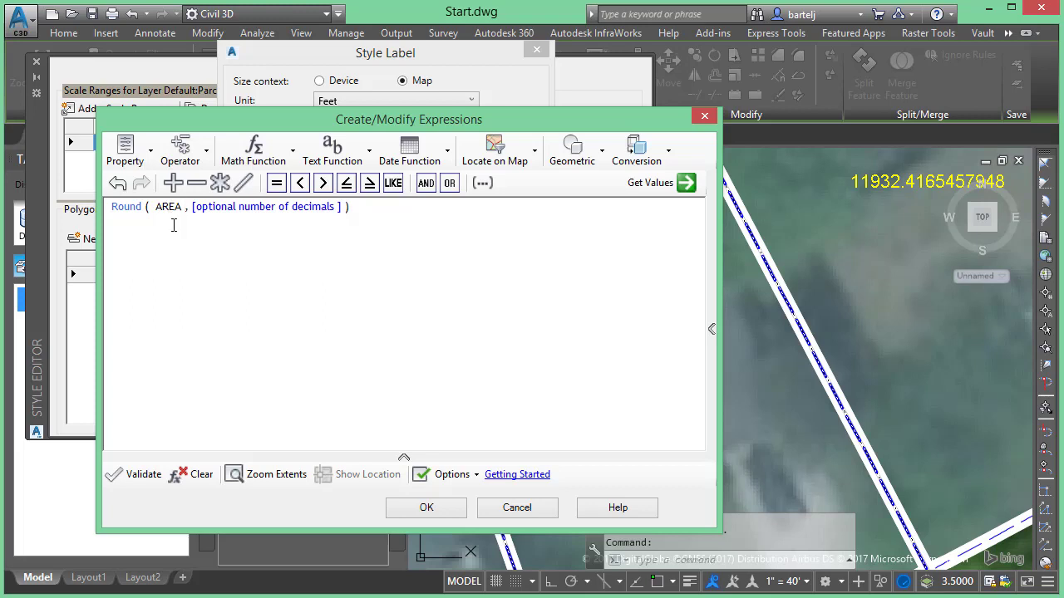
left_click(232, 208)
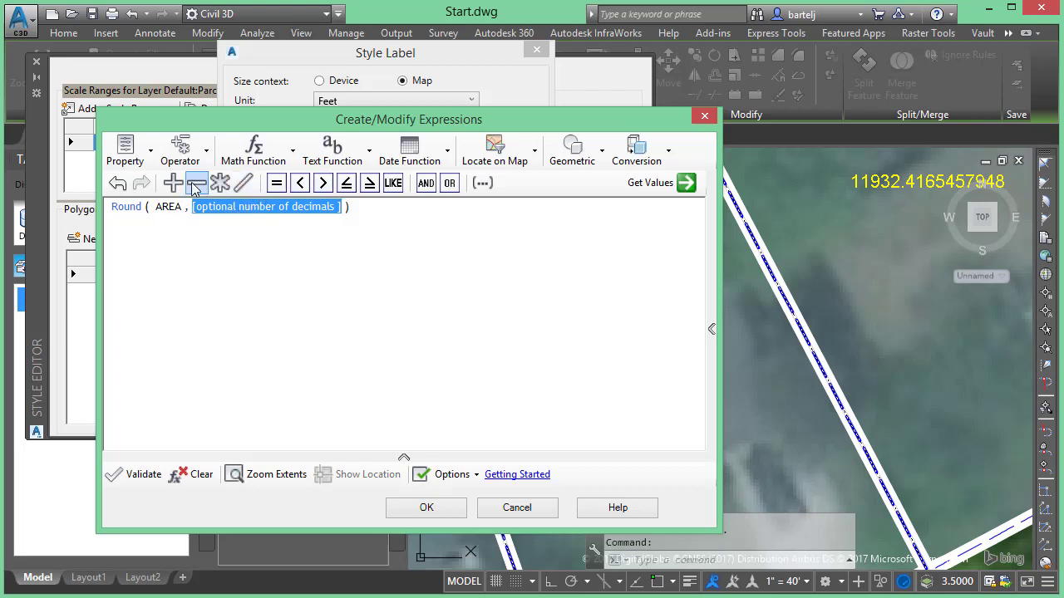
mouse_move(241, 208)
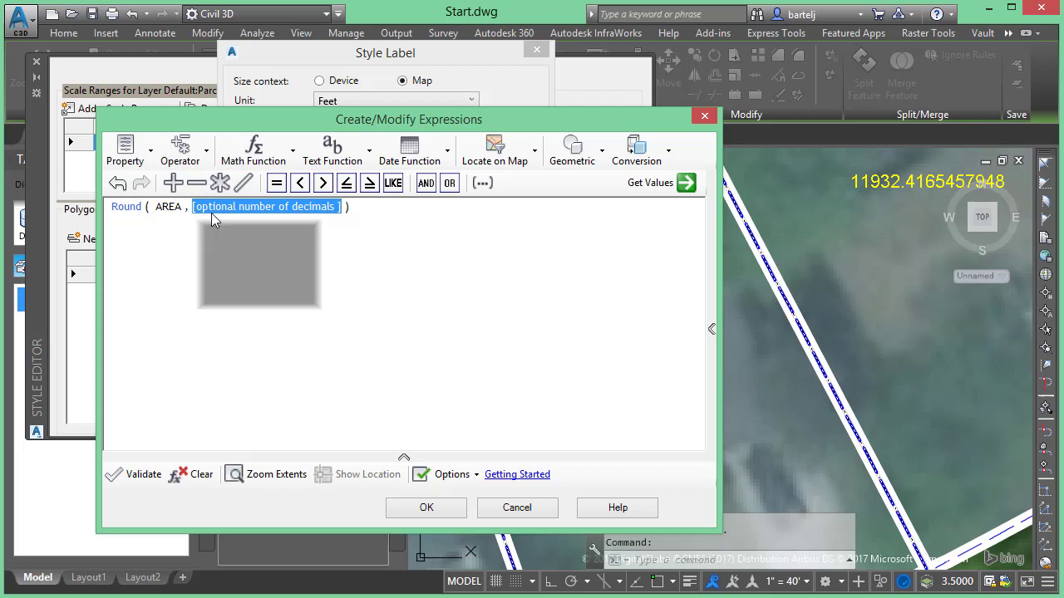
type("0")
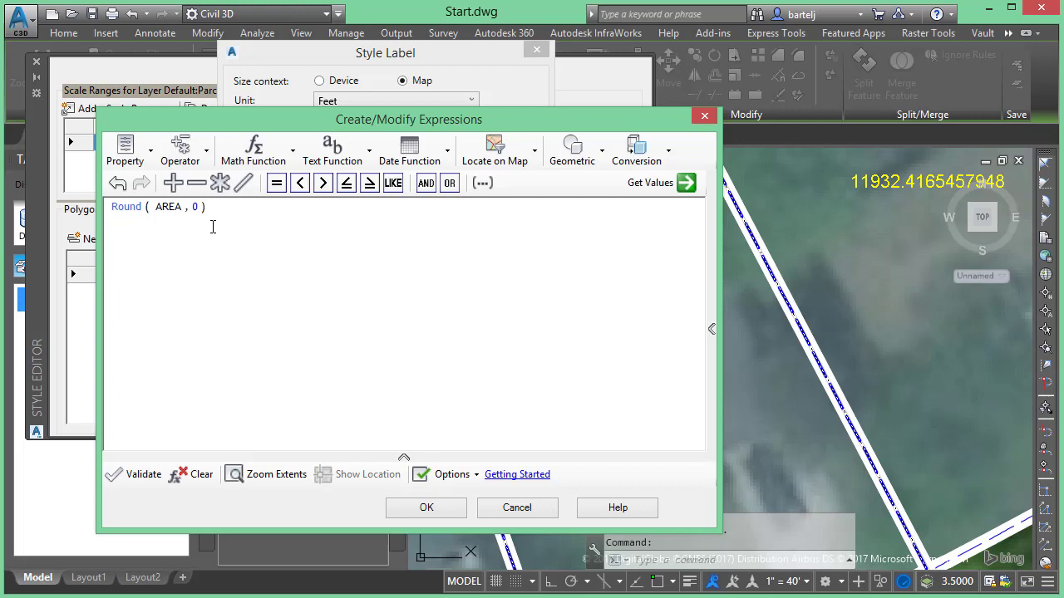
left_click(137, 480)
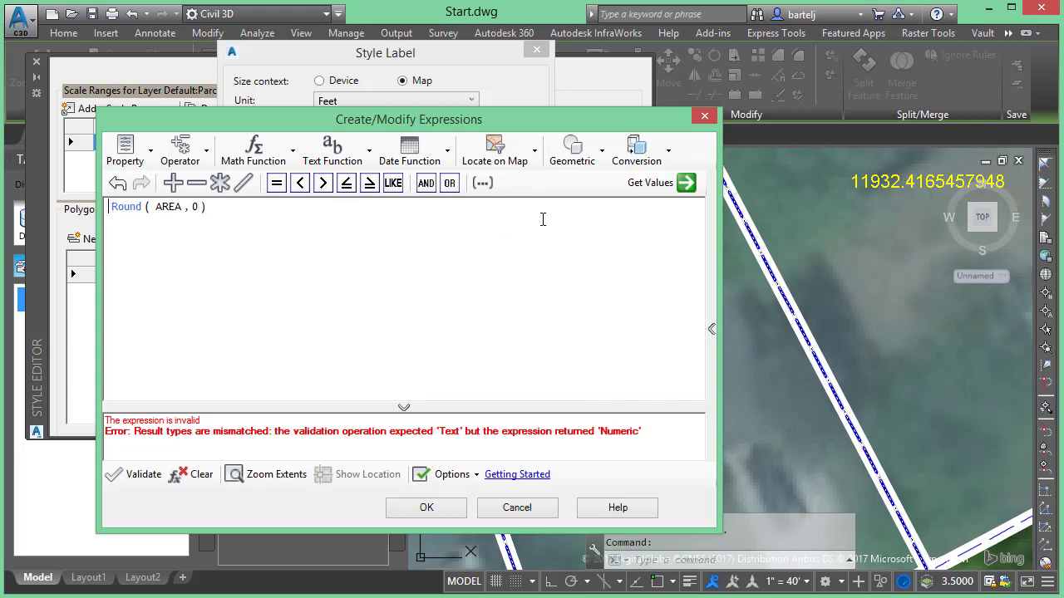
Add a ToString conversion function and move the Round expression into its date/time argument.
left_click(667, 157)
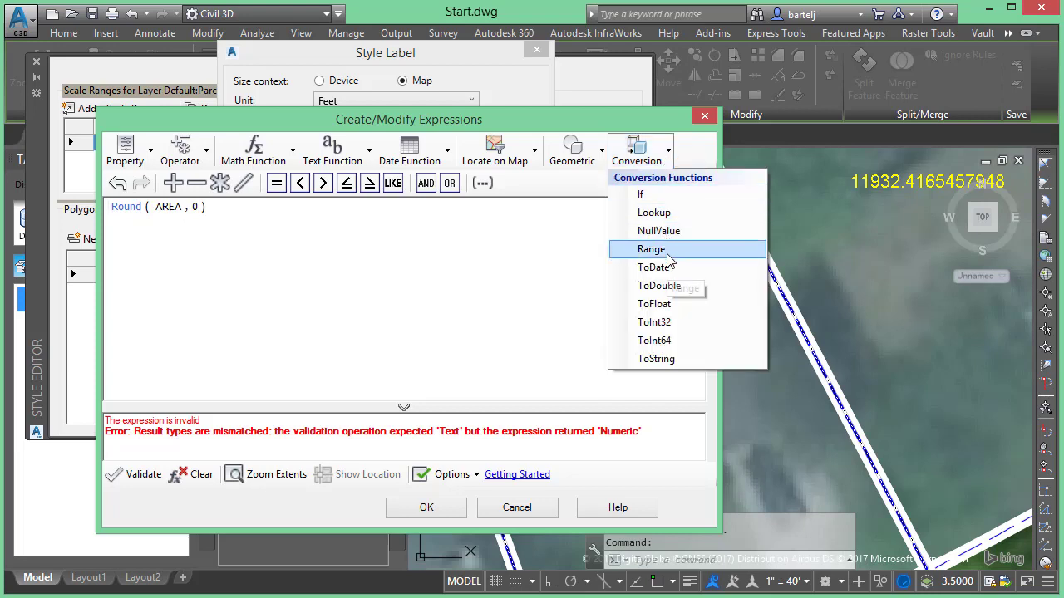
left_click(657, 362)
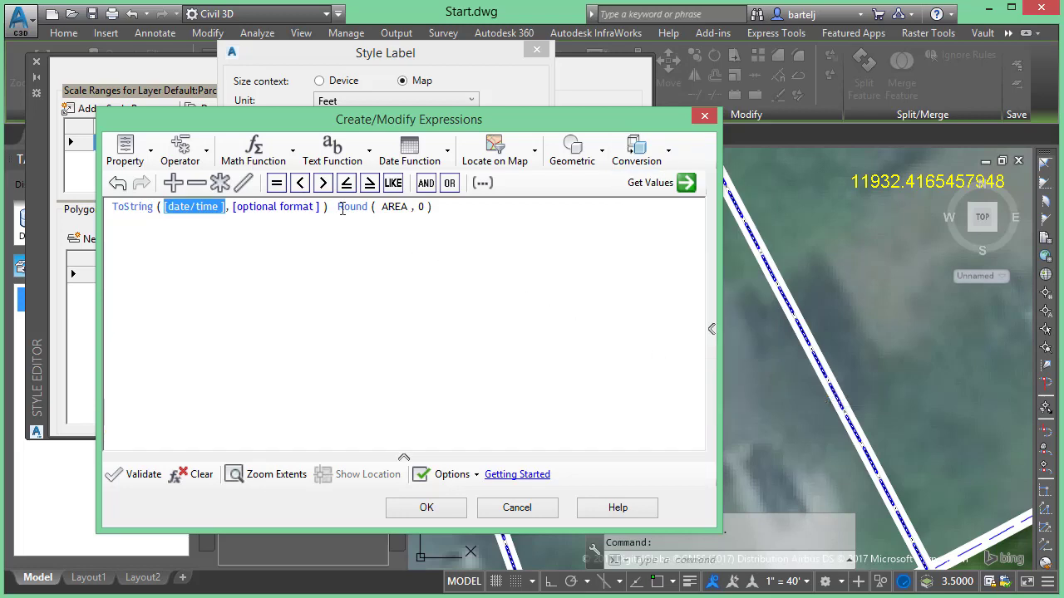
left_click_drag(338, 208, 414, 205)
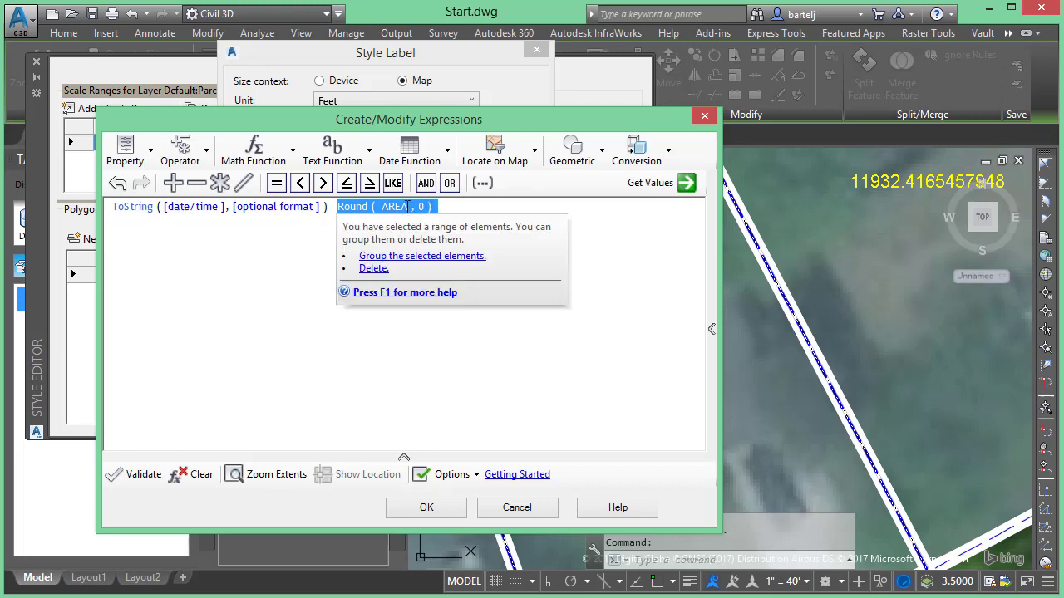
right_click(408, 208)
left_click(419, 240)
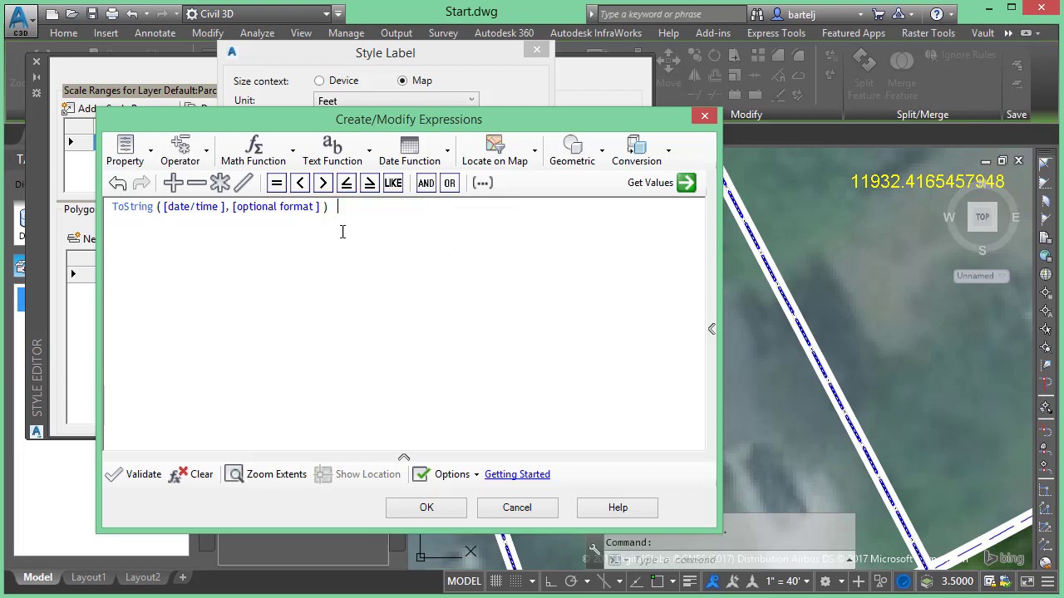
left_click(198, 208)
right_click(195, 209)
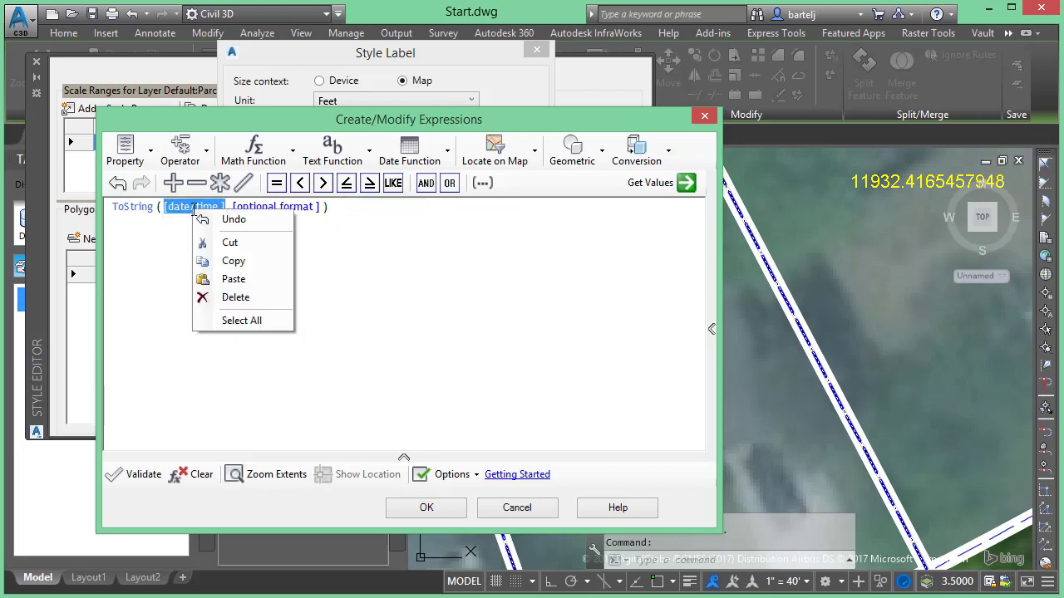
left_click(226, 280)
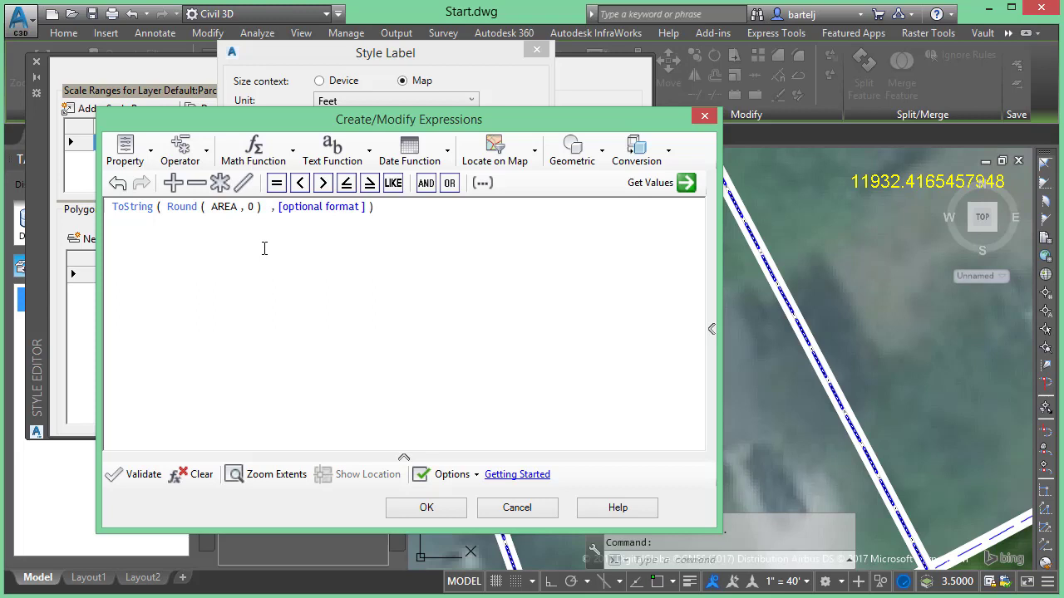
Remove the optional format argument from the ToString function, then validate and accept the expression.
left_click_drag(271, 207, 353, 213)
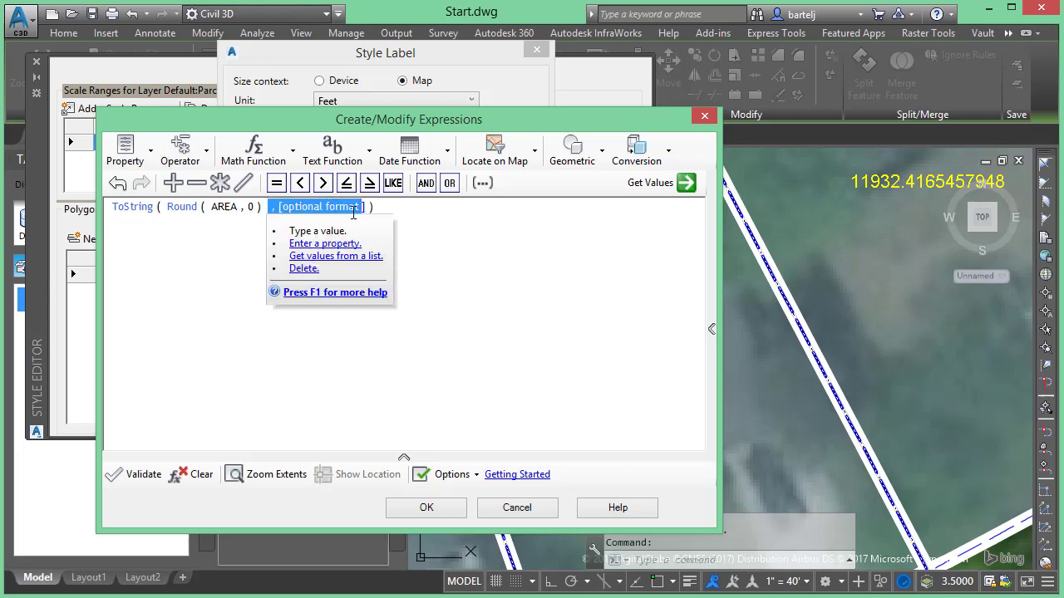
key("Delete")
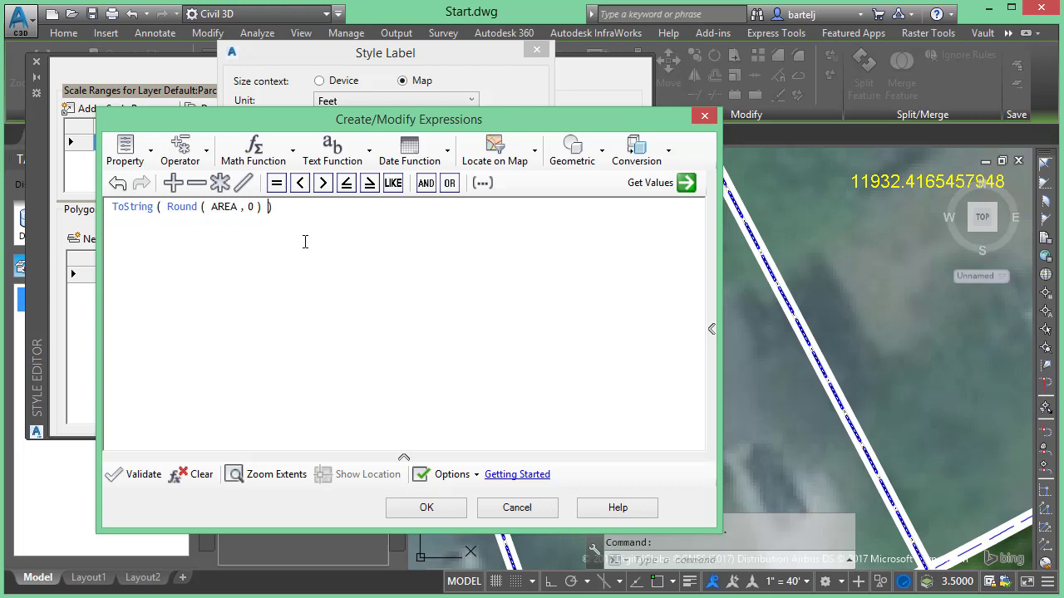
left_click(141, 475)
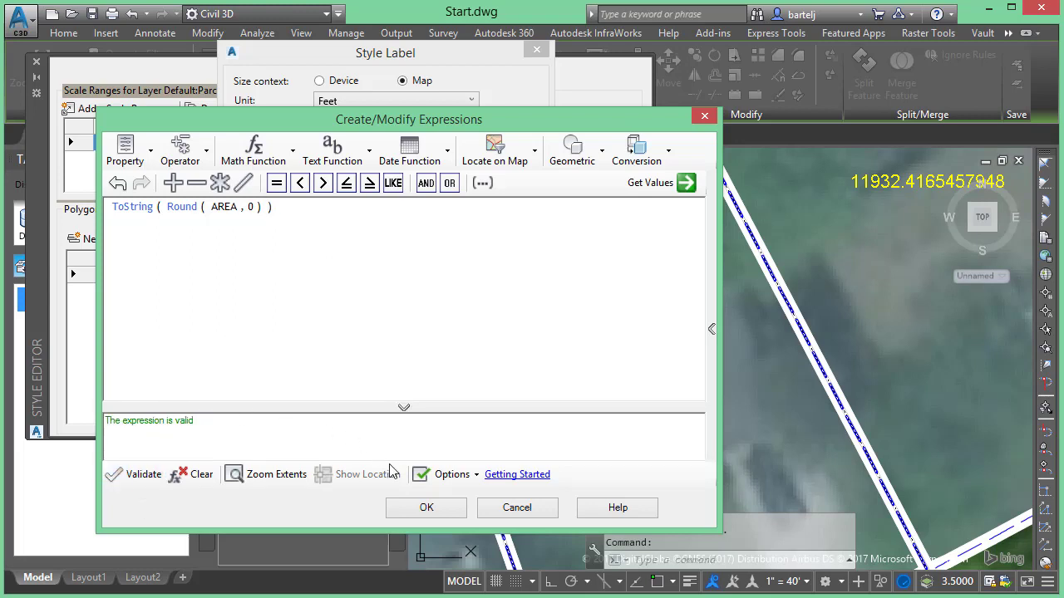
left_click(426, 508)
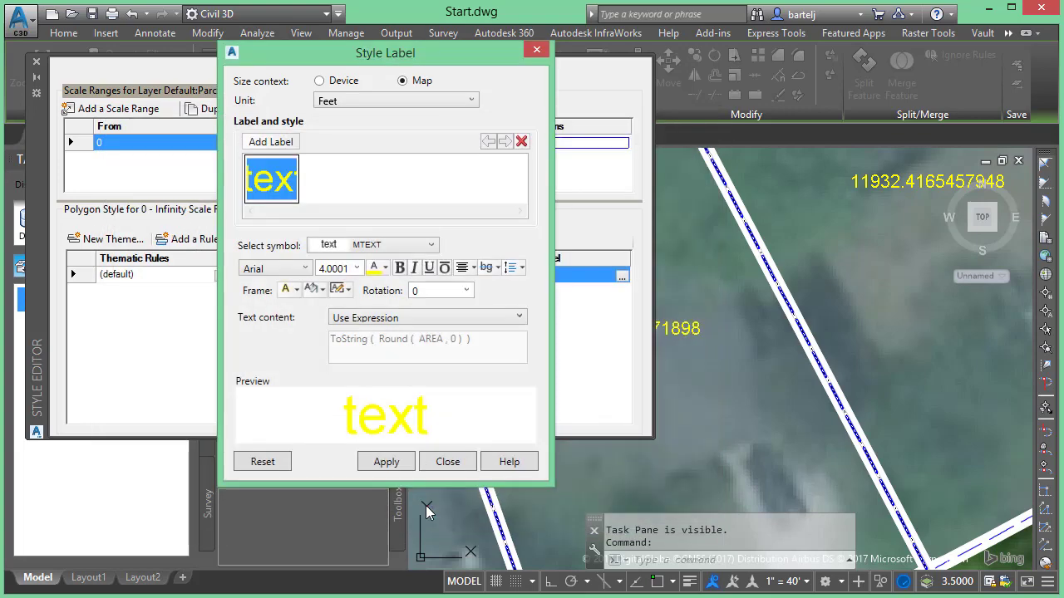
Apply the label style to the parcels and close the label settings and the Style Editor.
left_click(387, 462)
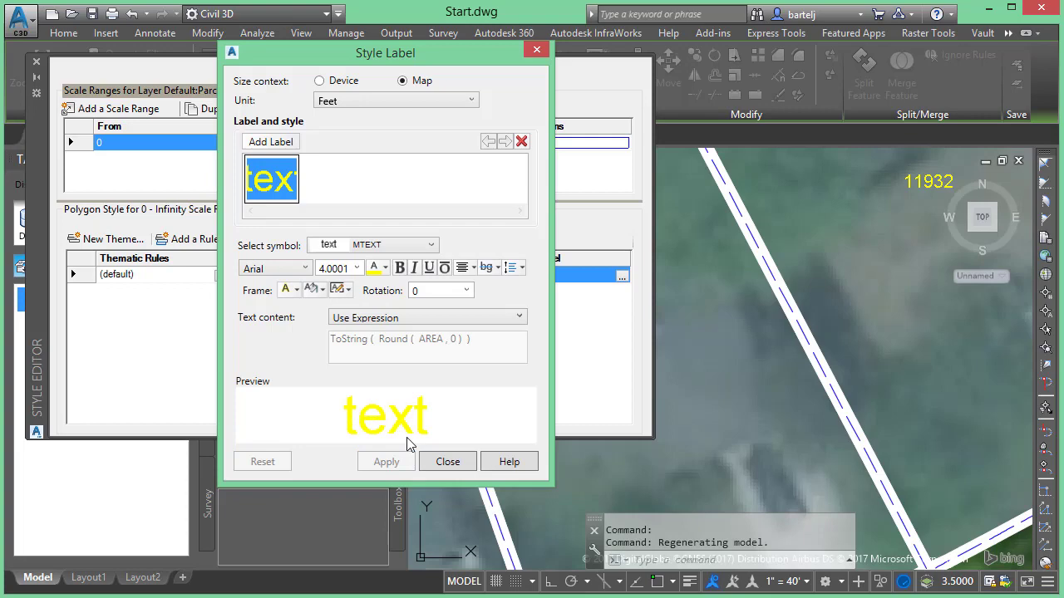
left_click(445, 462)
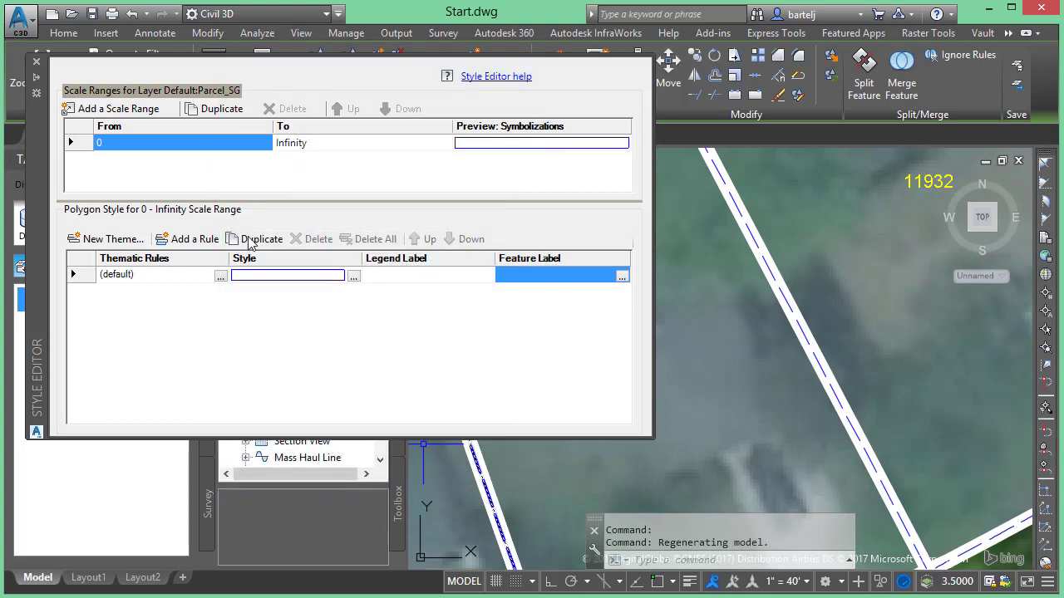
left_click(36, 61)
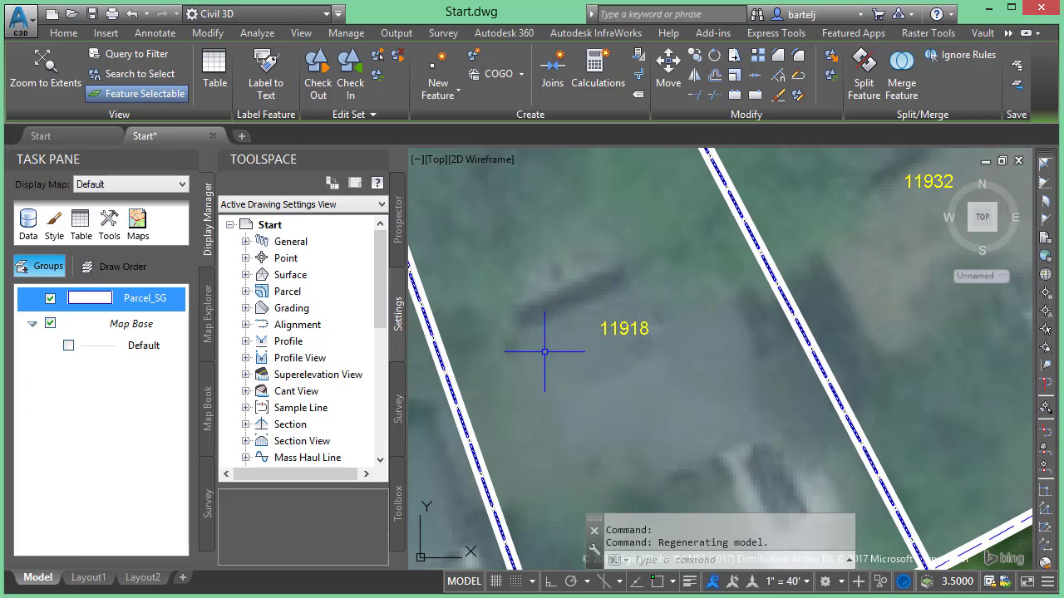
mouse_move(547, 351)
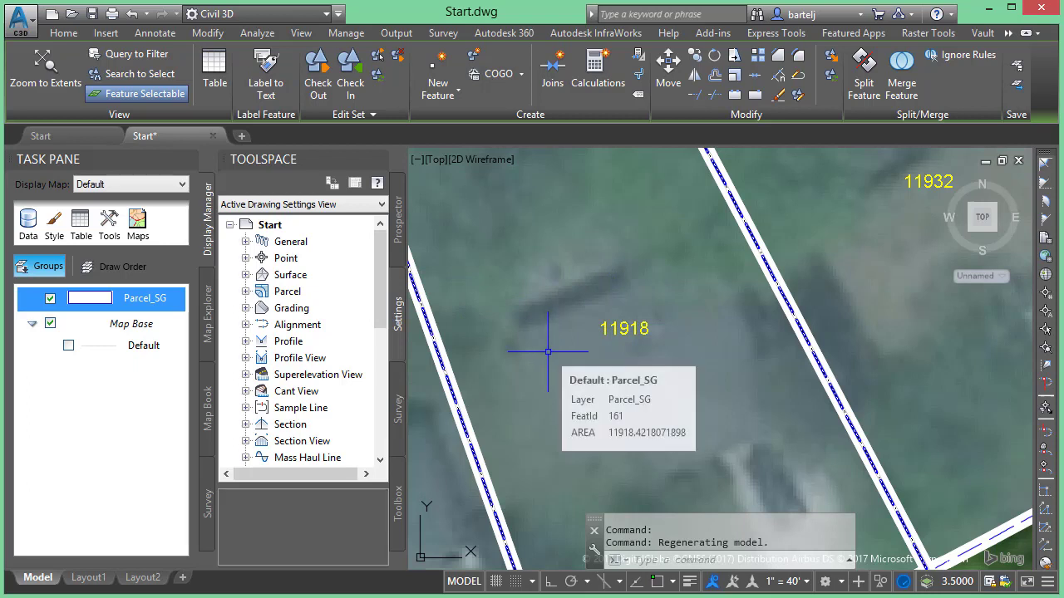